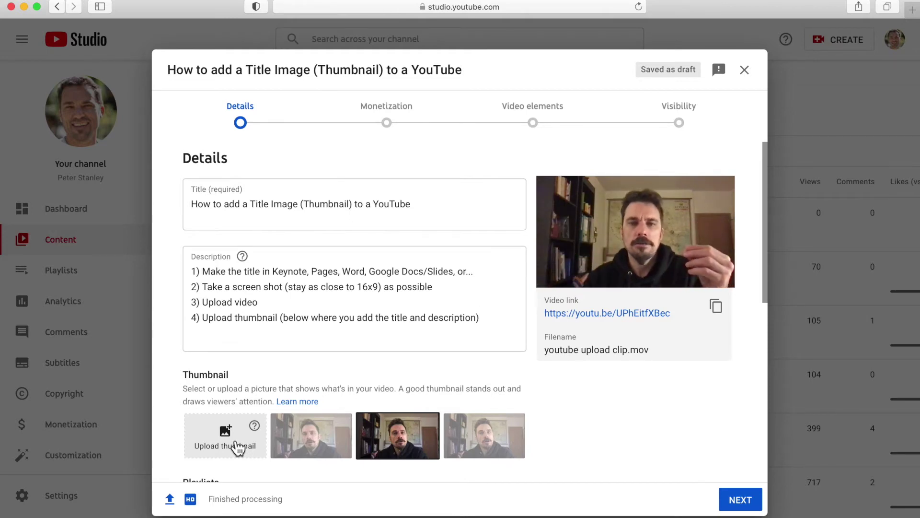
Upload the latest Desktop screenshot, the red 'Adding a Title Page' image, as the video thumbnail
click(237, 446)
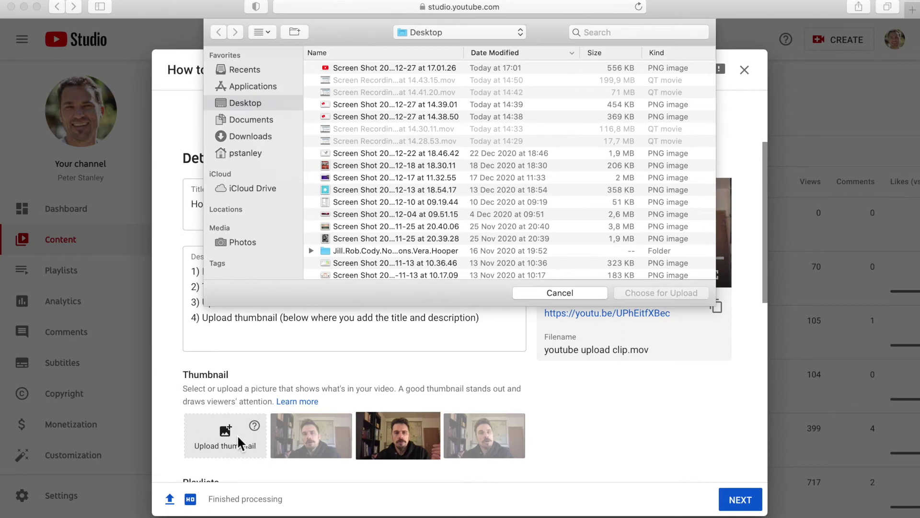
double_click(364, 69)
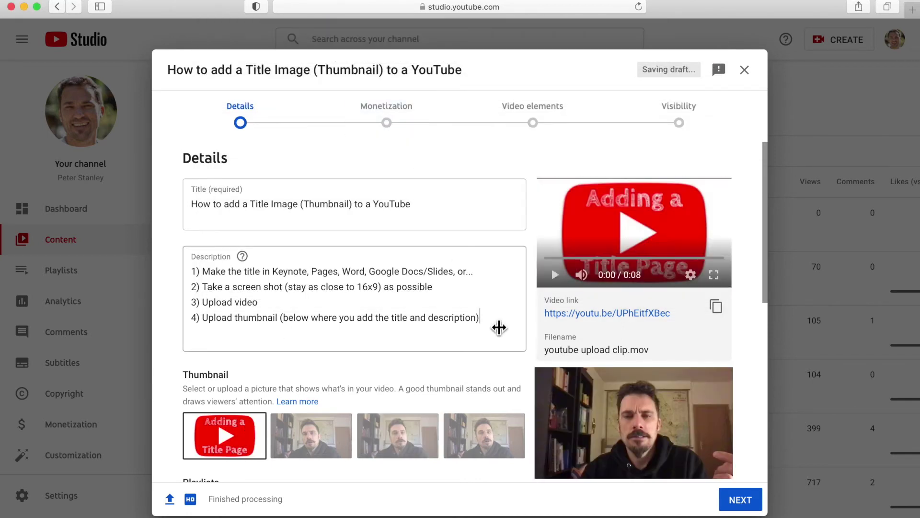